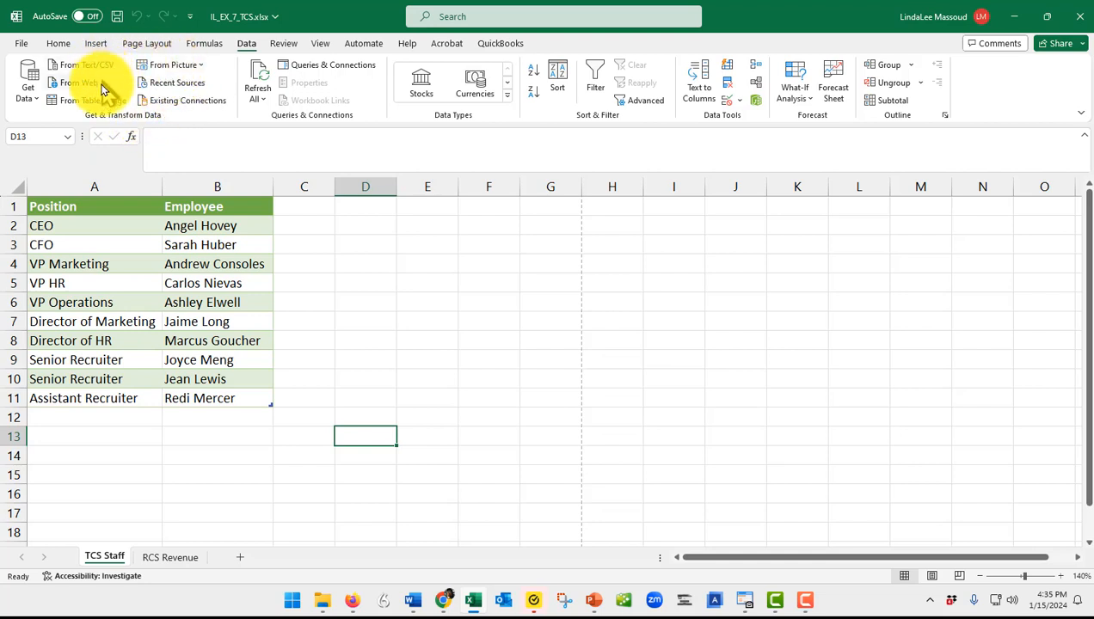
Start a data import from a Microsoft Access database, using the file Support_EX_7-3.accdb in the Module 7 folder
click(30, 99)
mouse_move(71, 150)
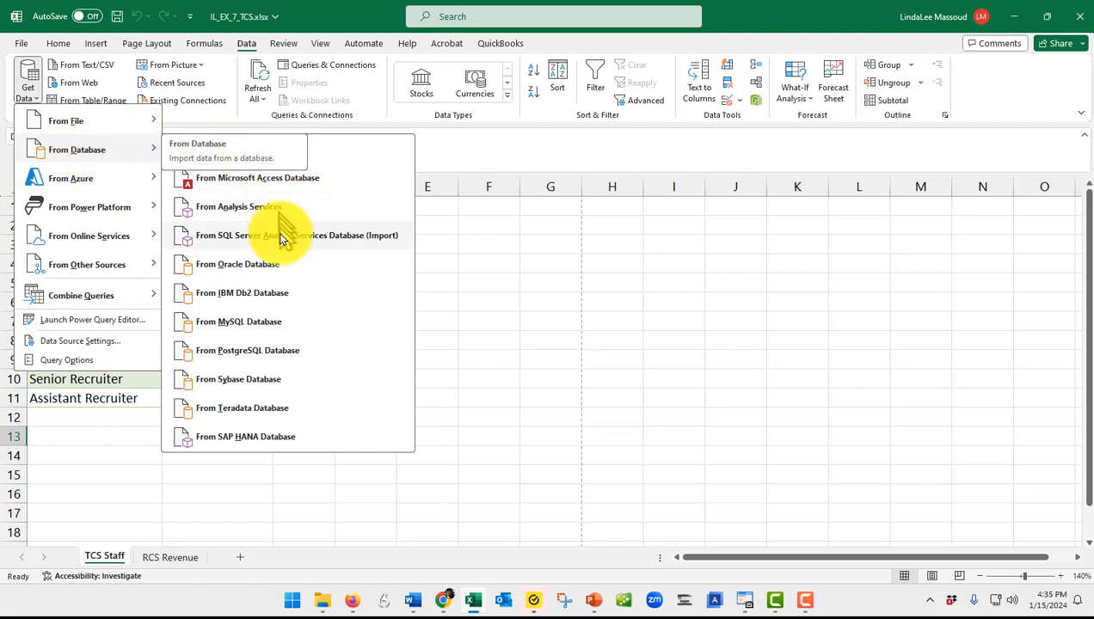
click(267, 179)
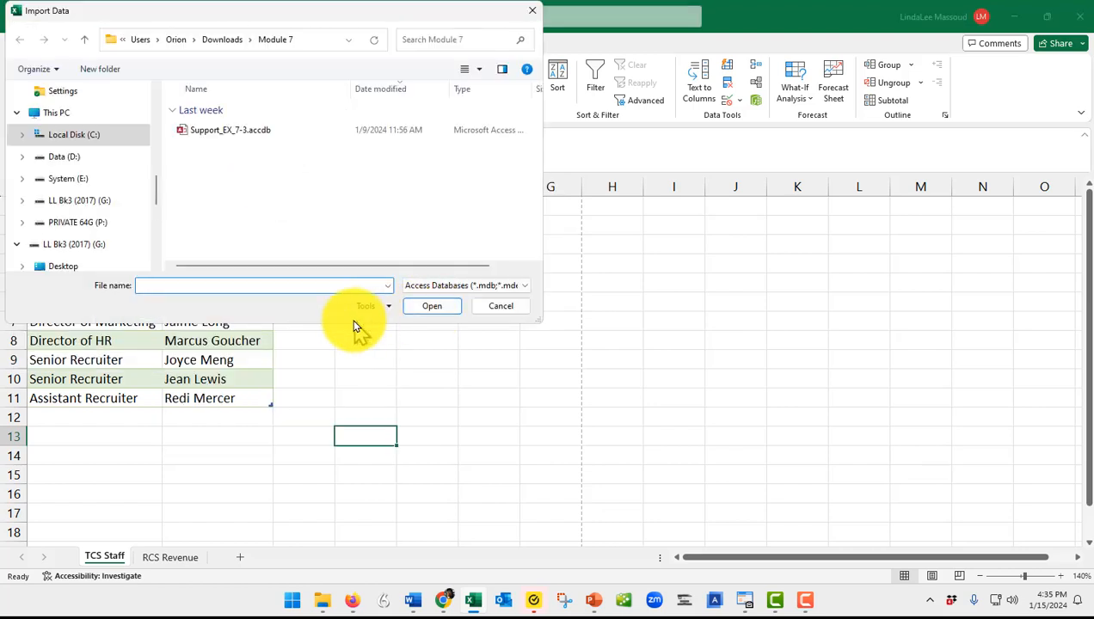
click(231, 131)
click(426, 308)
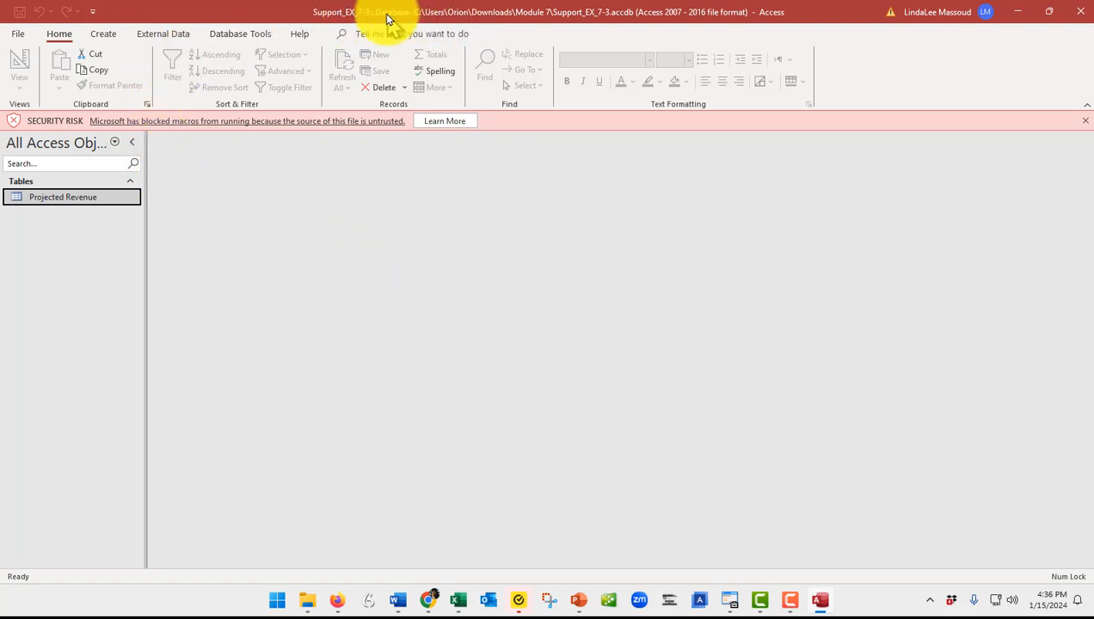
View the Projected Revenue table in Access, and choose the same table in Excel's Navigator for transforming in Power Query Editor
double_click(69, 197)
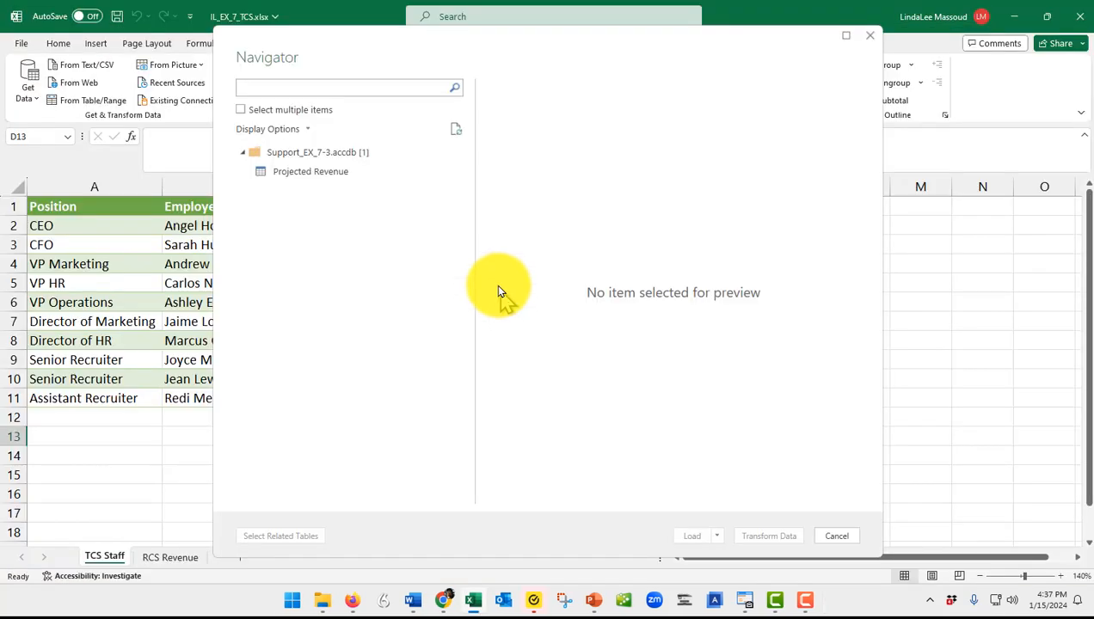
click(307, 176)
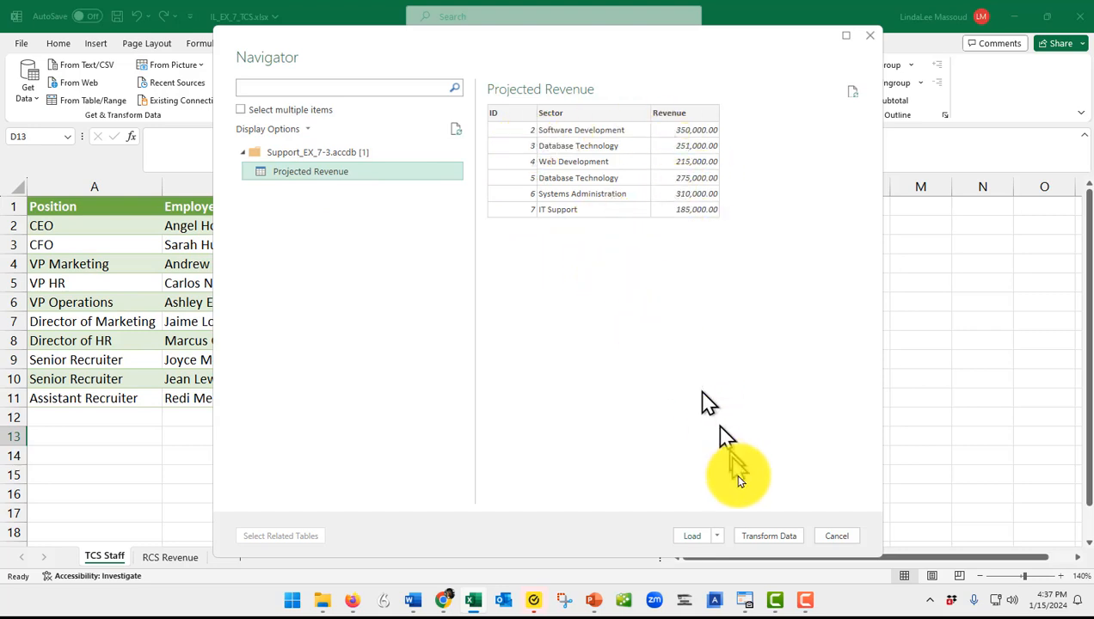
click(767, 538)
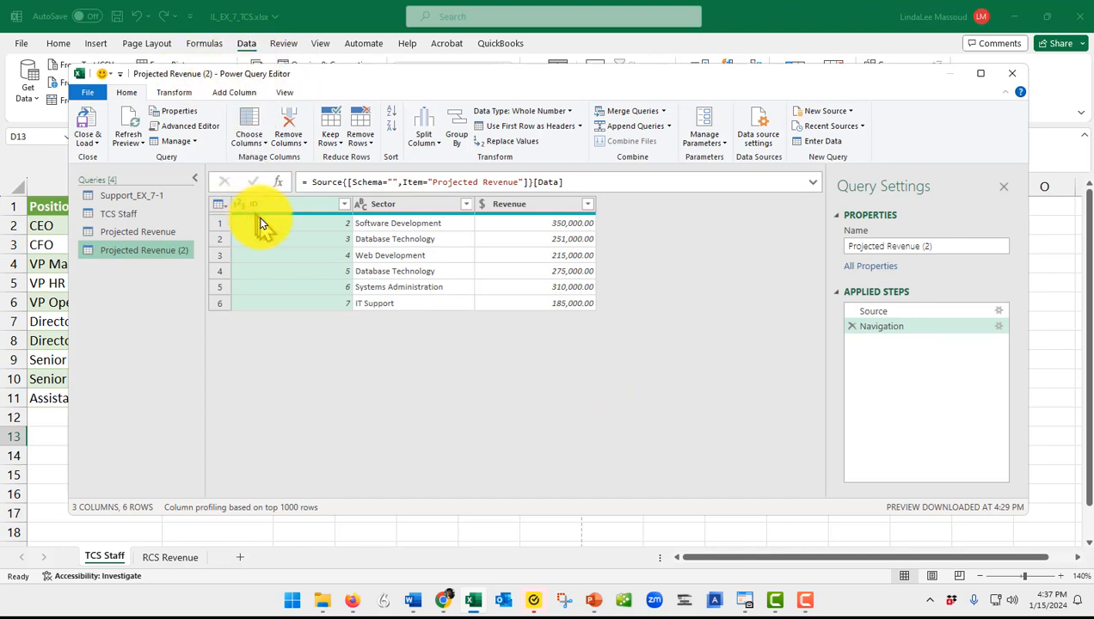
Remove the ID column from the Projected Revenue query and load the result into a new worksheet
click(284, 206)
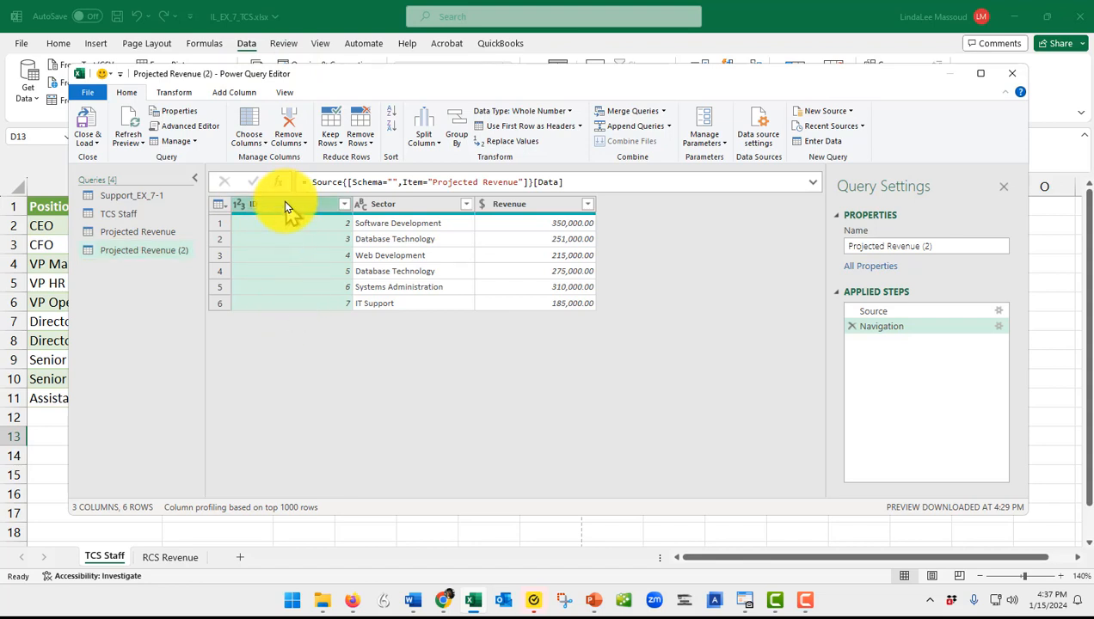
click(303, 141)
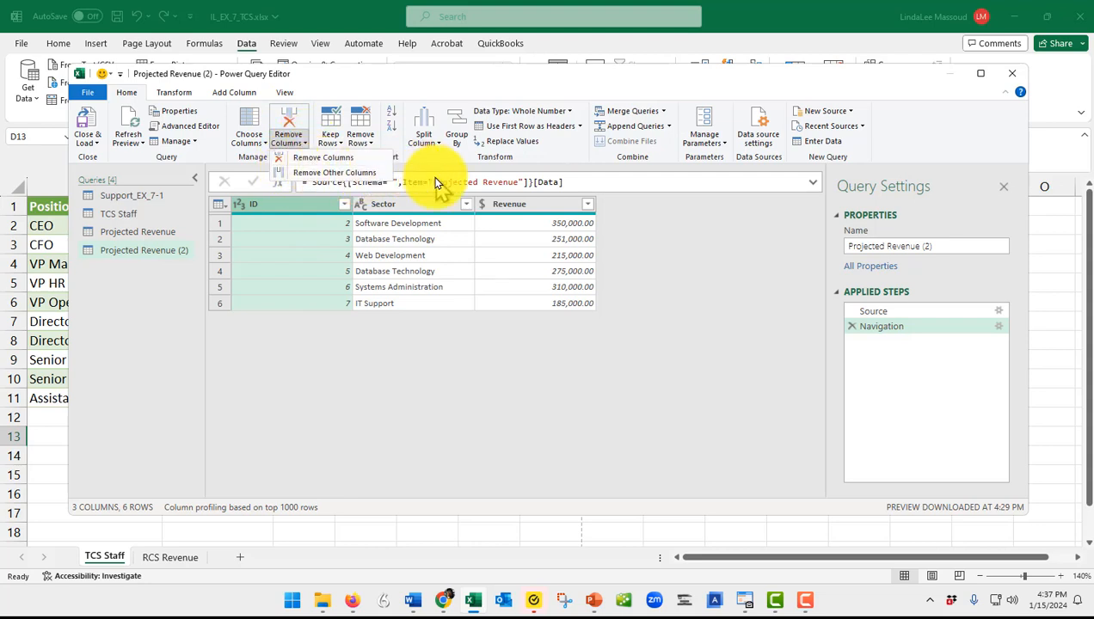
click(282, 114)
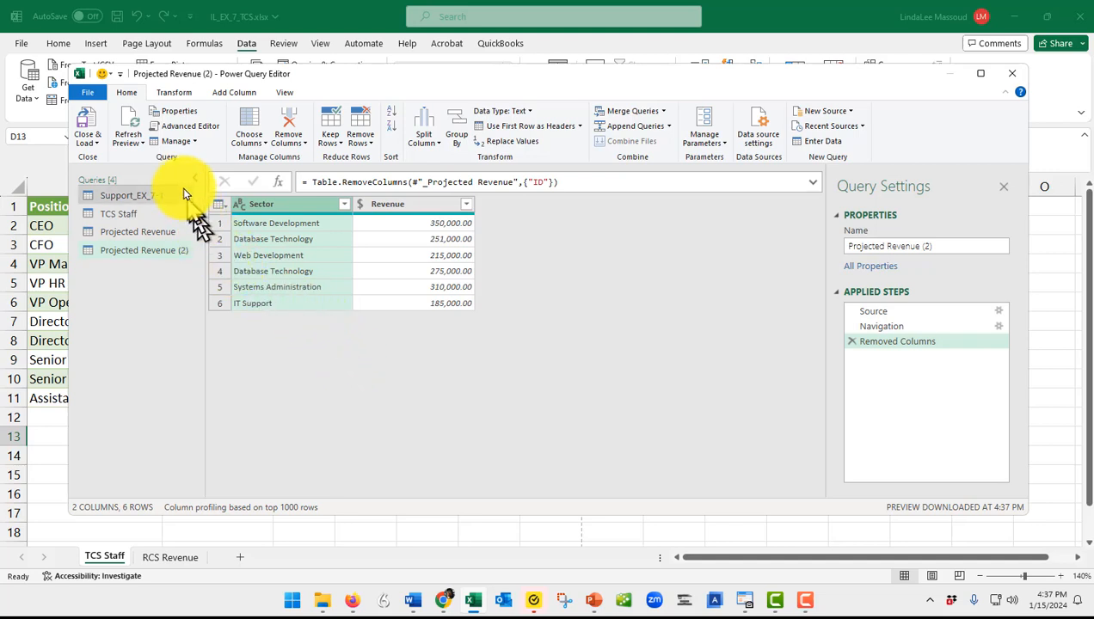
click(86, 123)
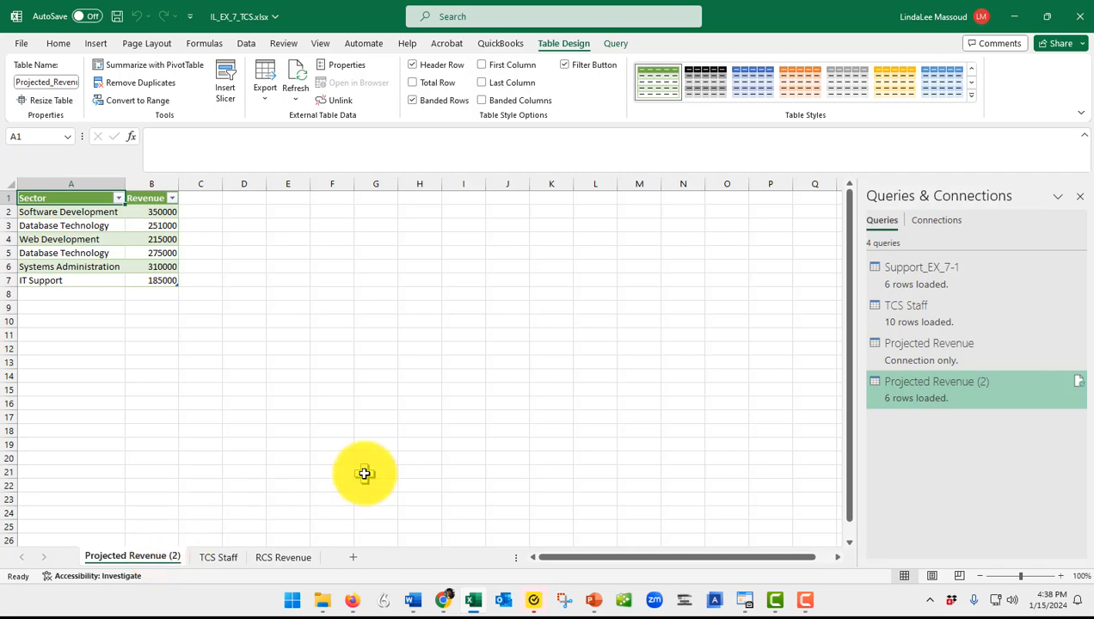
Close the Queries & Connections pane
key(super+w)
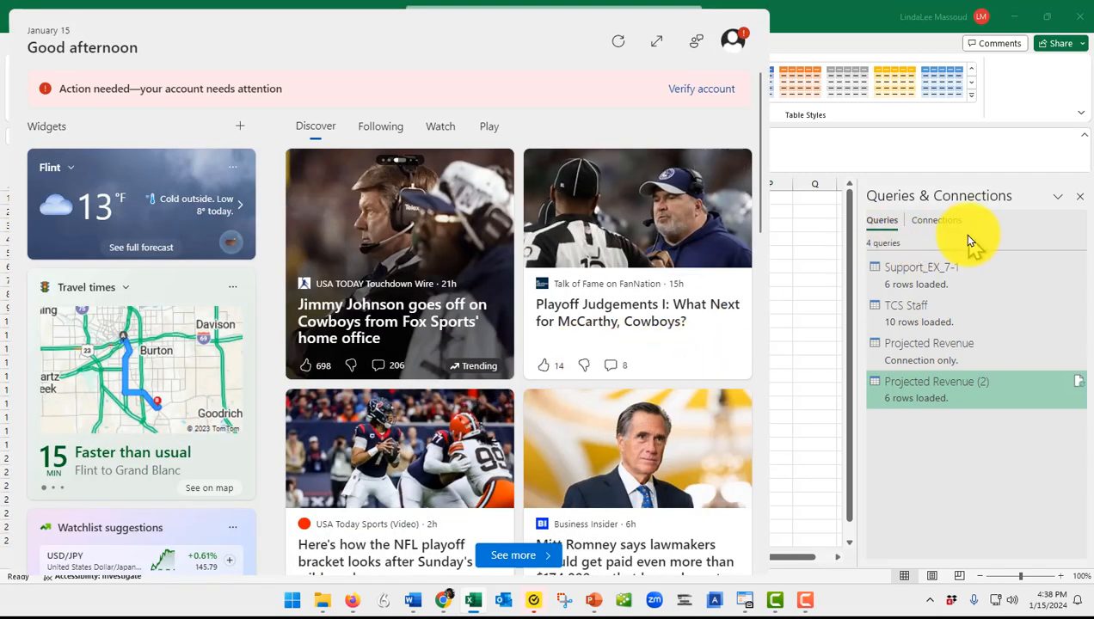
click(1081, 199)
click(1081, 199)
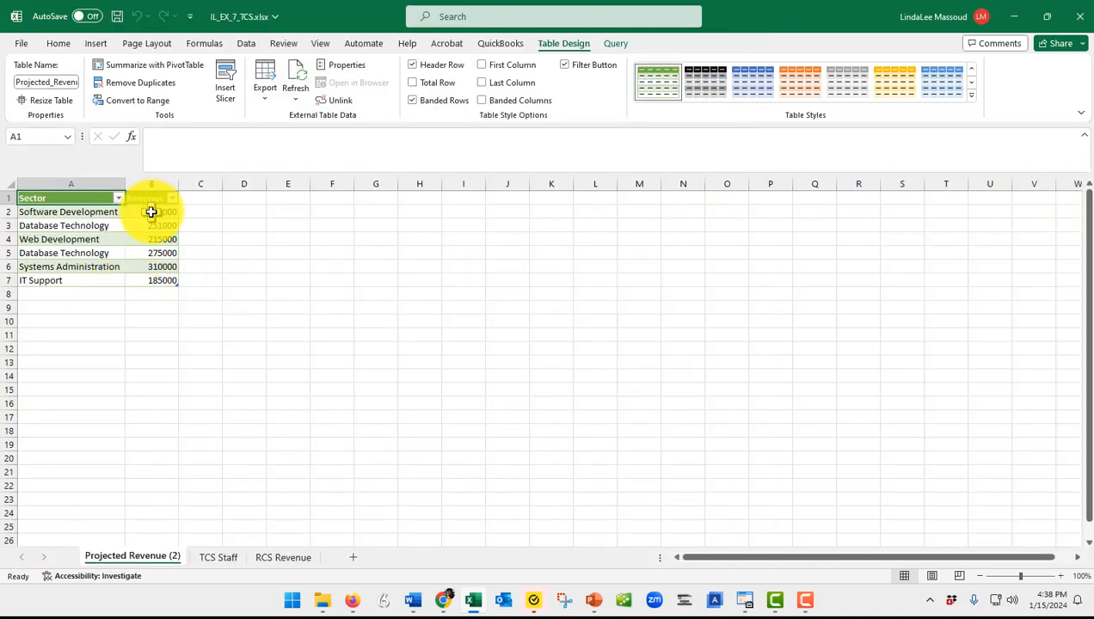
Format the revenue values in B2:B7 as Accounting with a dollar sign and no decimal places
drag(152, 212, 152, 275)
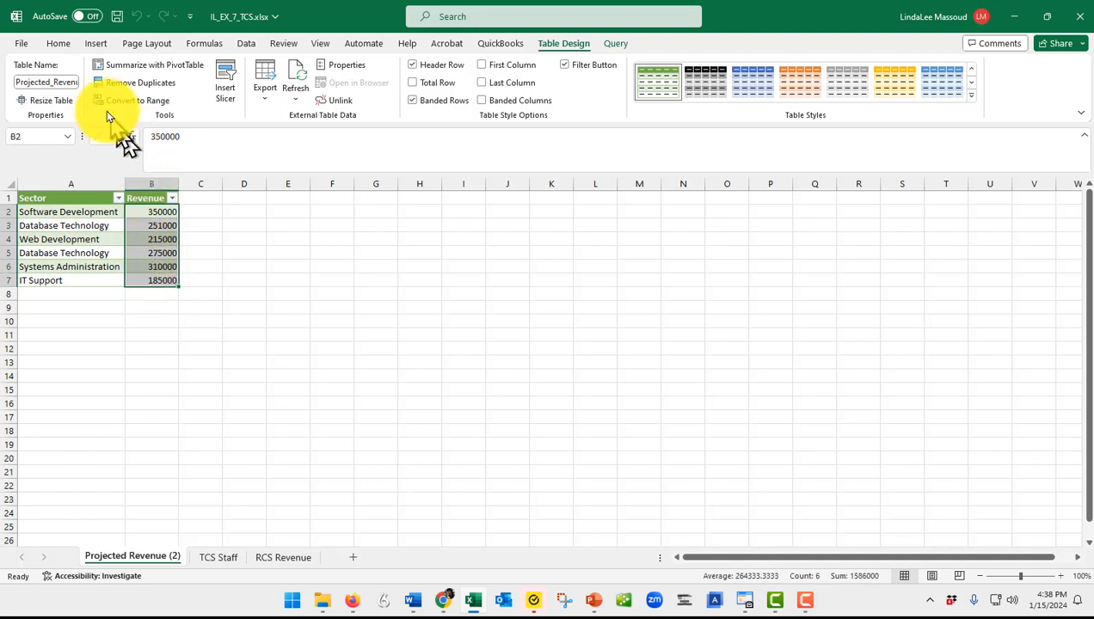
click(59, 43)
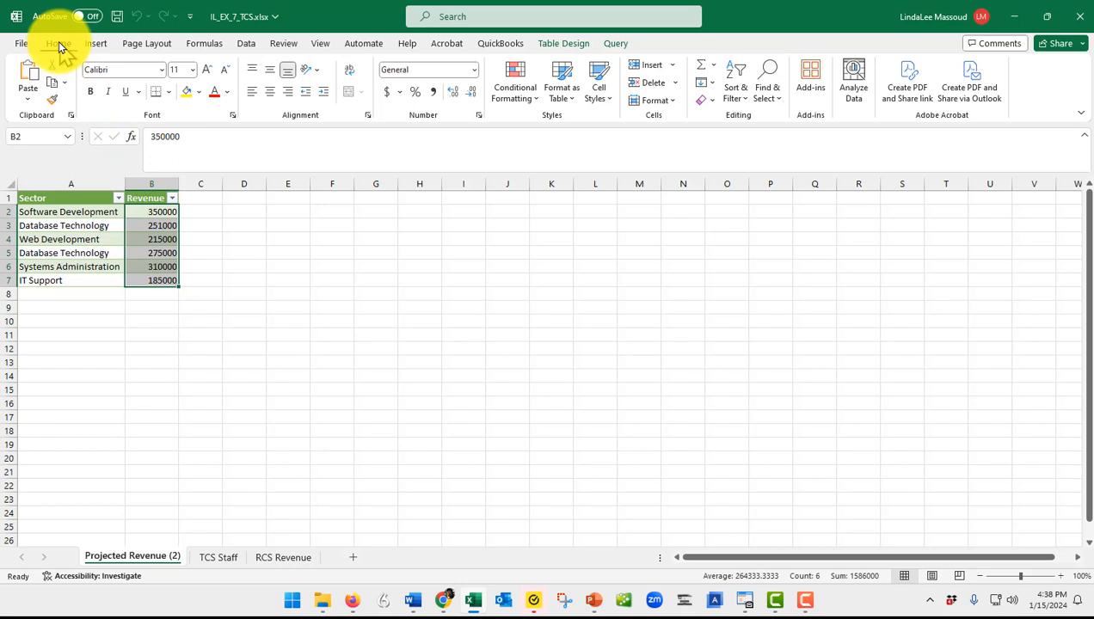
click(387, 95)
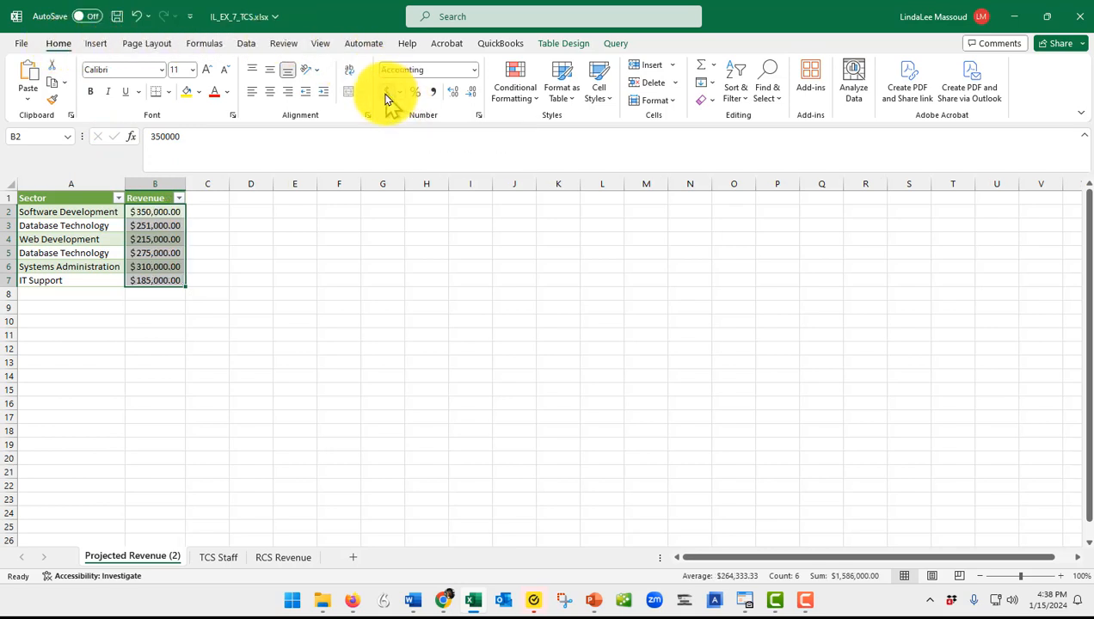
click(471, 97)
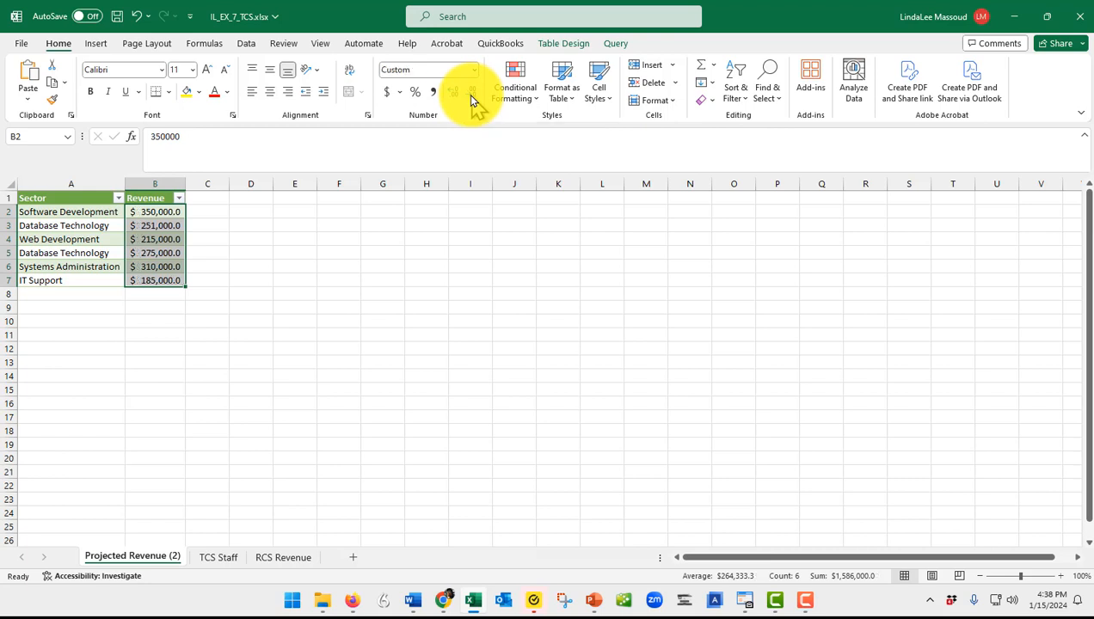
click(470, 95)
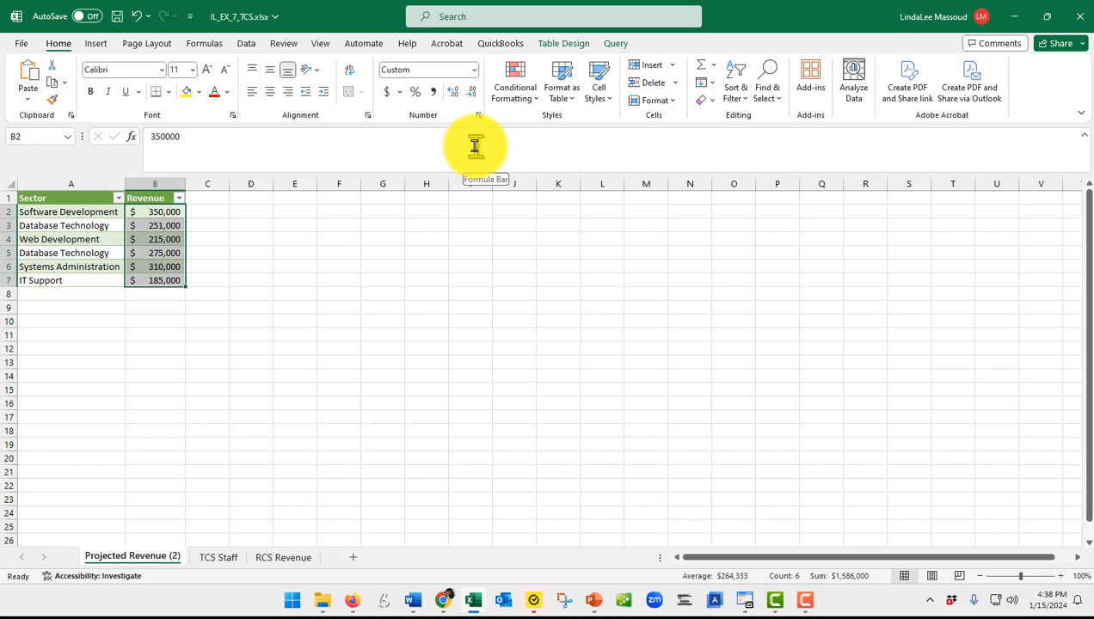
click(96, 44)
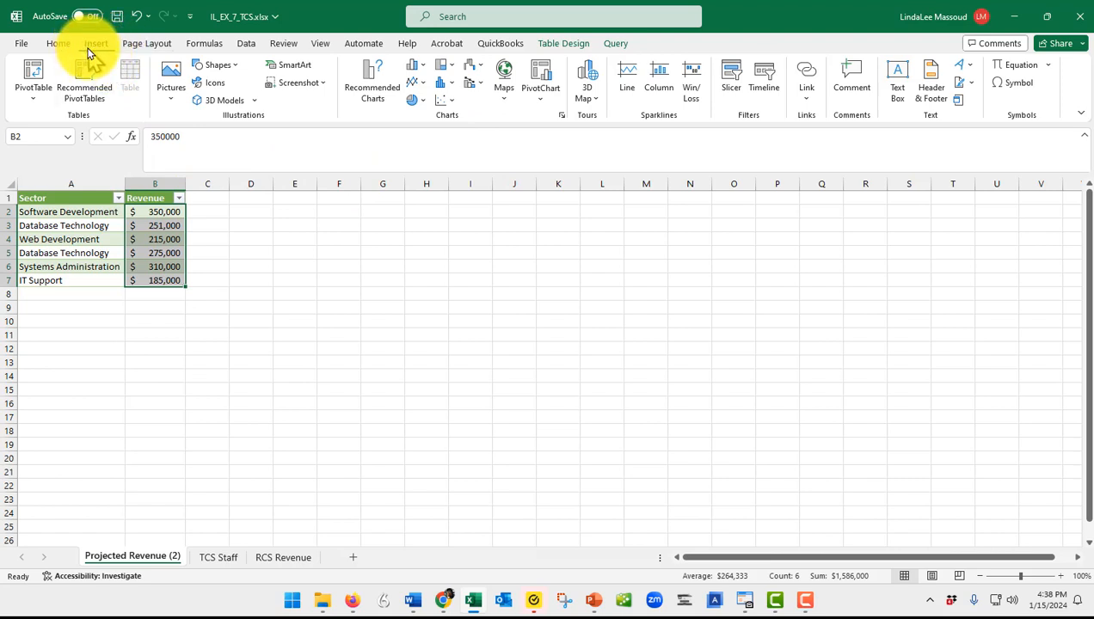
click(934, 90)
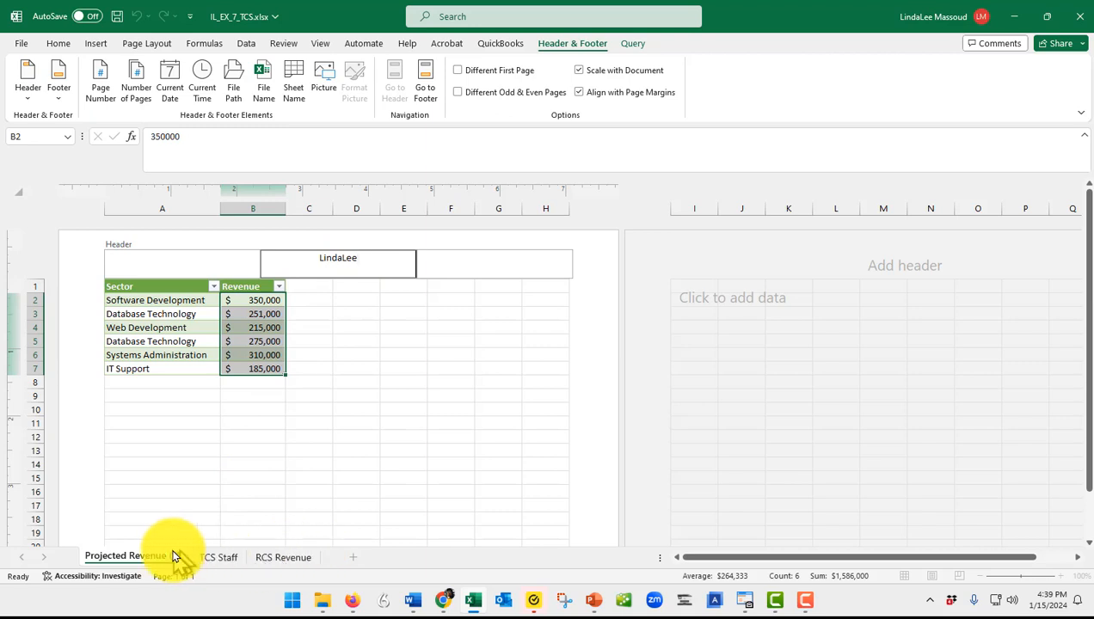
click(416, 360)
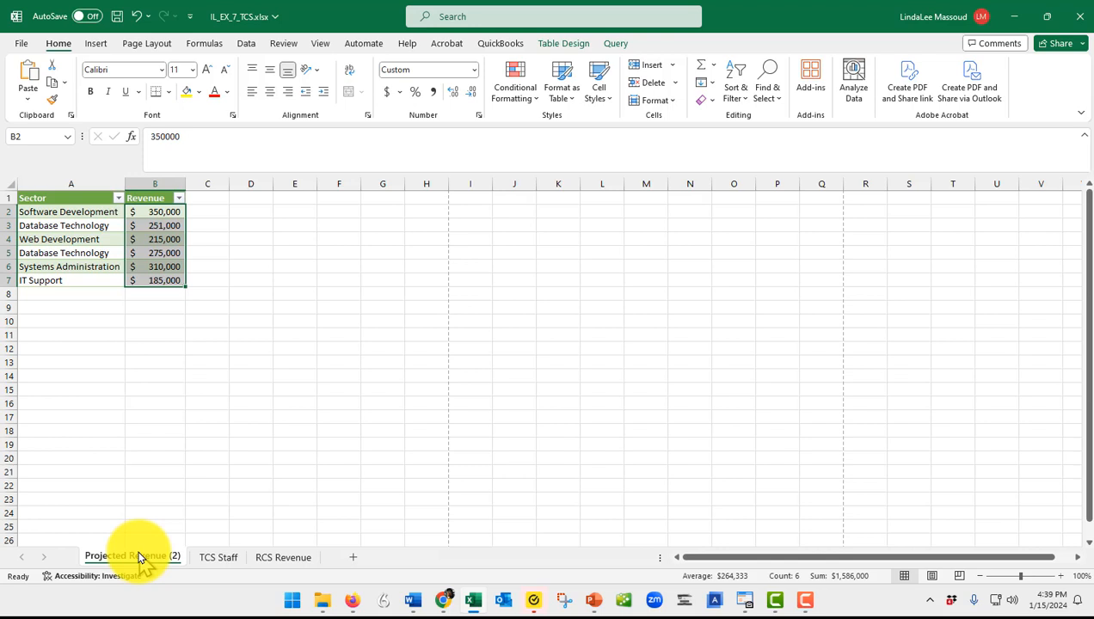
key(Return)
key(Return)
key(Return)
key(Return)
key(Return)
key(Return)
key(Return)
key(Return)
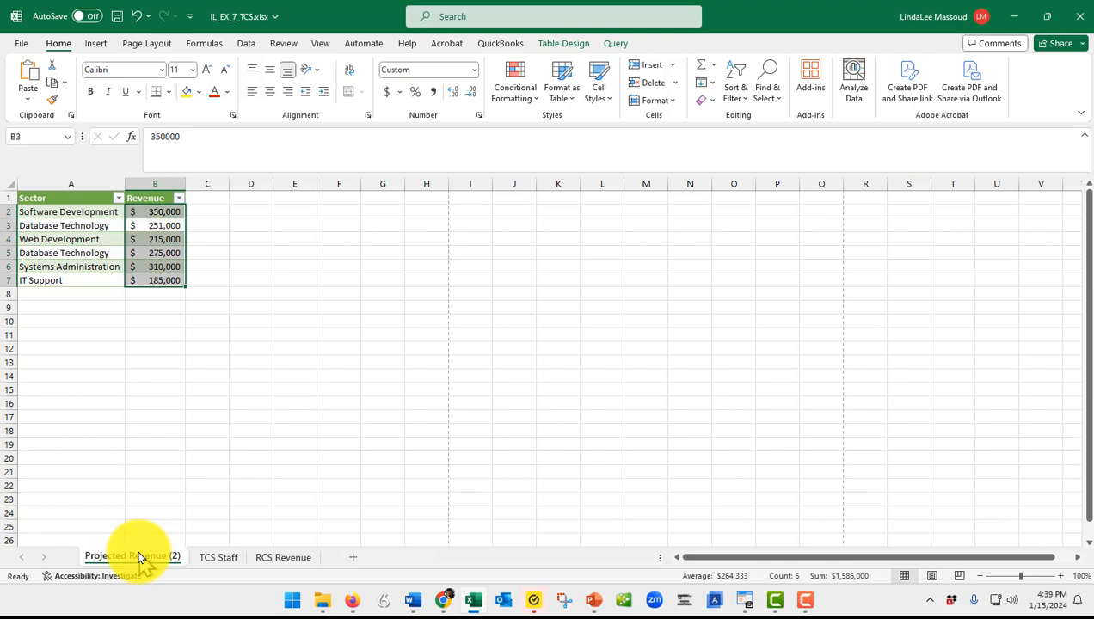
key(Return)
key(Return)
key(Return)
key(Return)
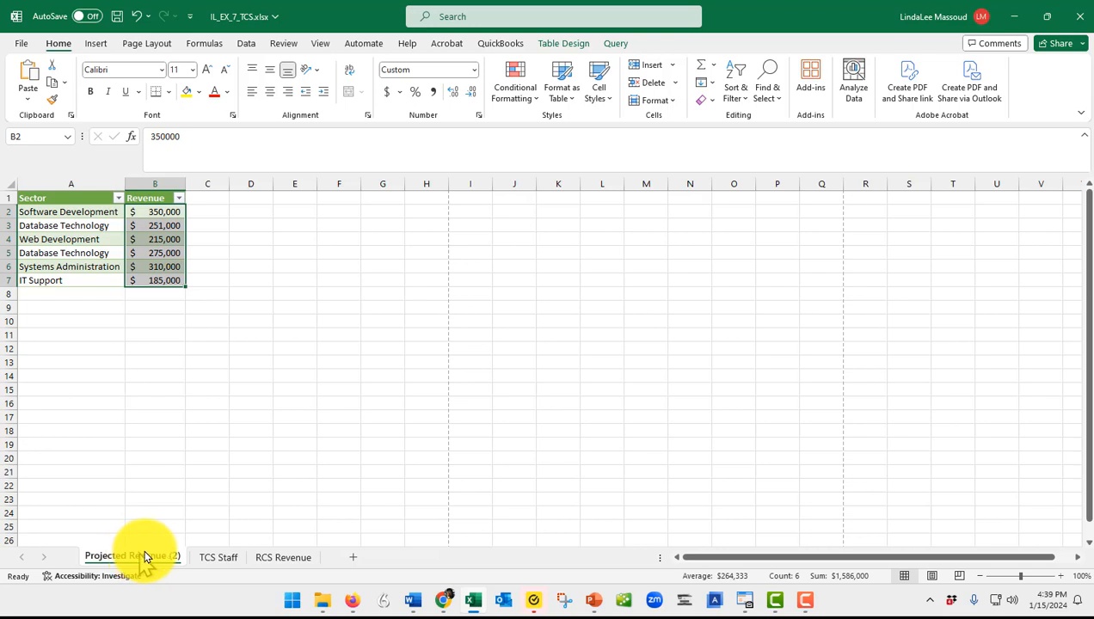
Group the Projected Revenue (2), TCS Staff and RCS Revenue sheets and enter the person's full name in the center header section
shift+click(275, 559)
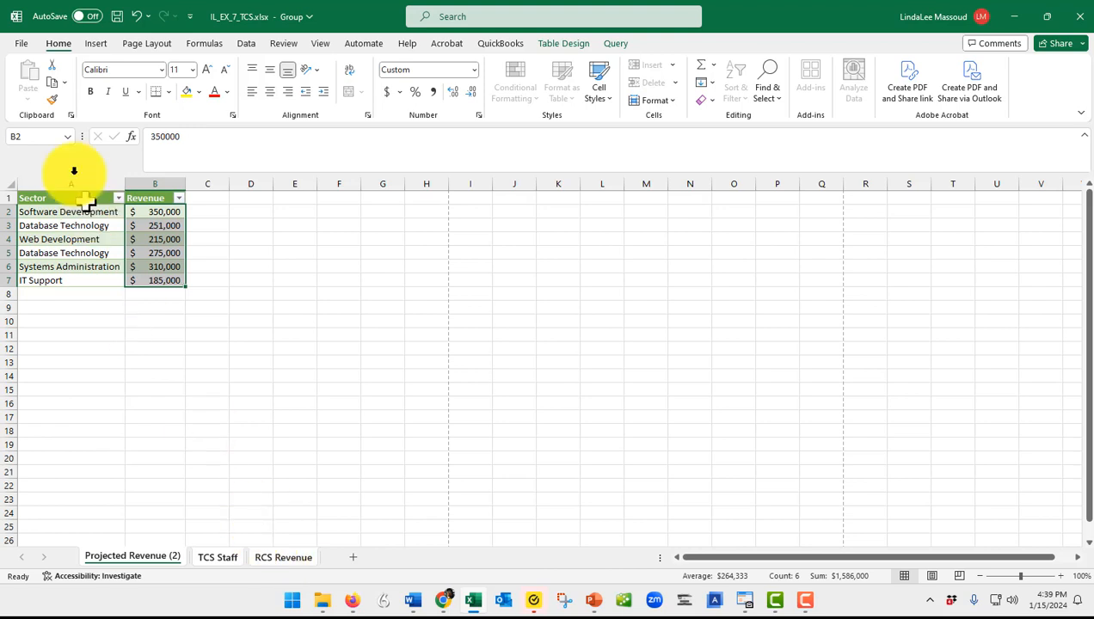
click(95, 45)
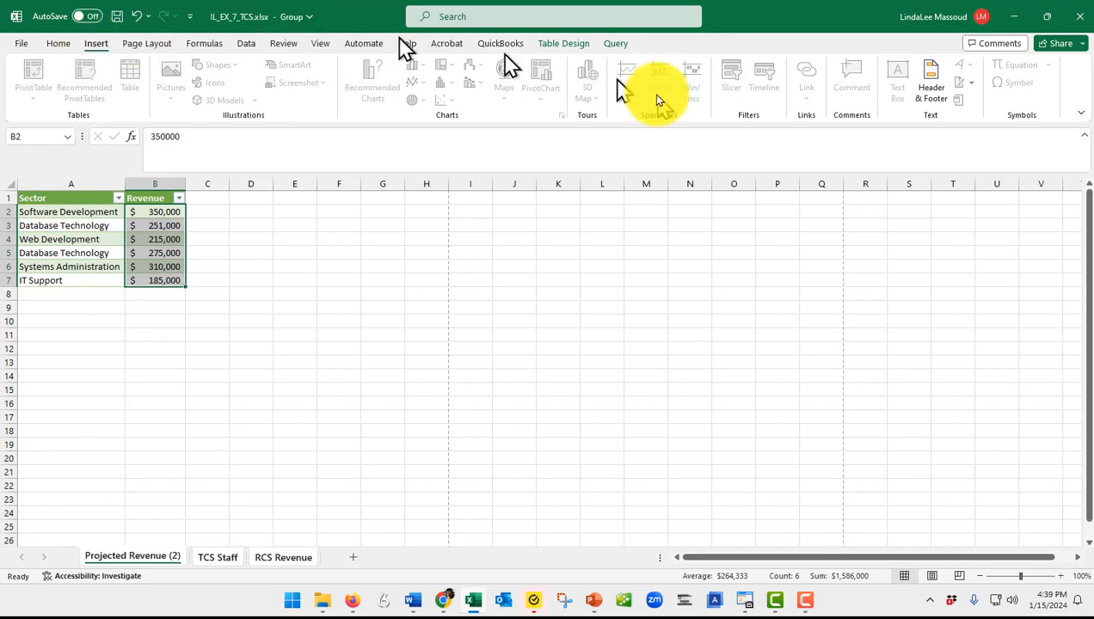
click(920, 97)
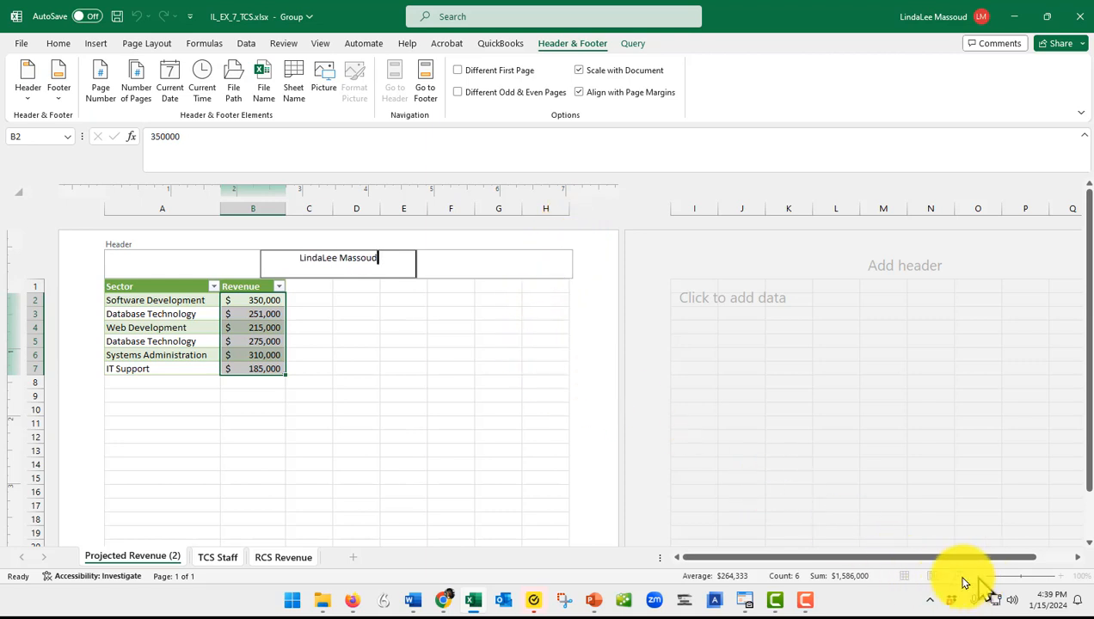
click(469, 350)
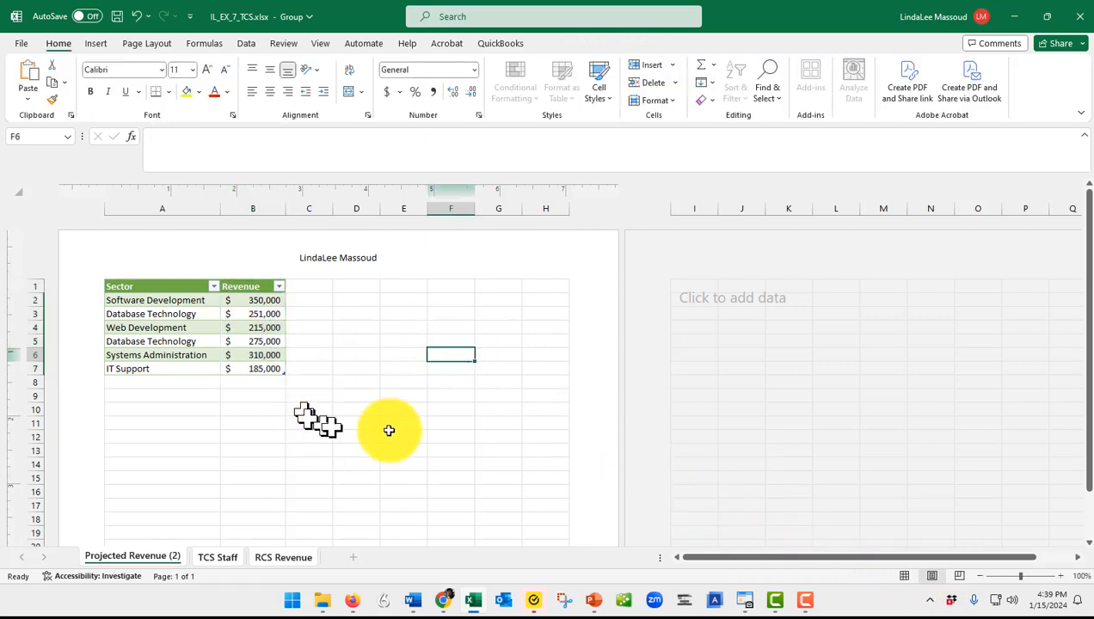
Display the grouped sheets in Page Layout view and ungroup them
click(903, 576)
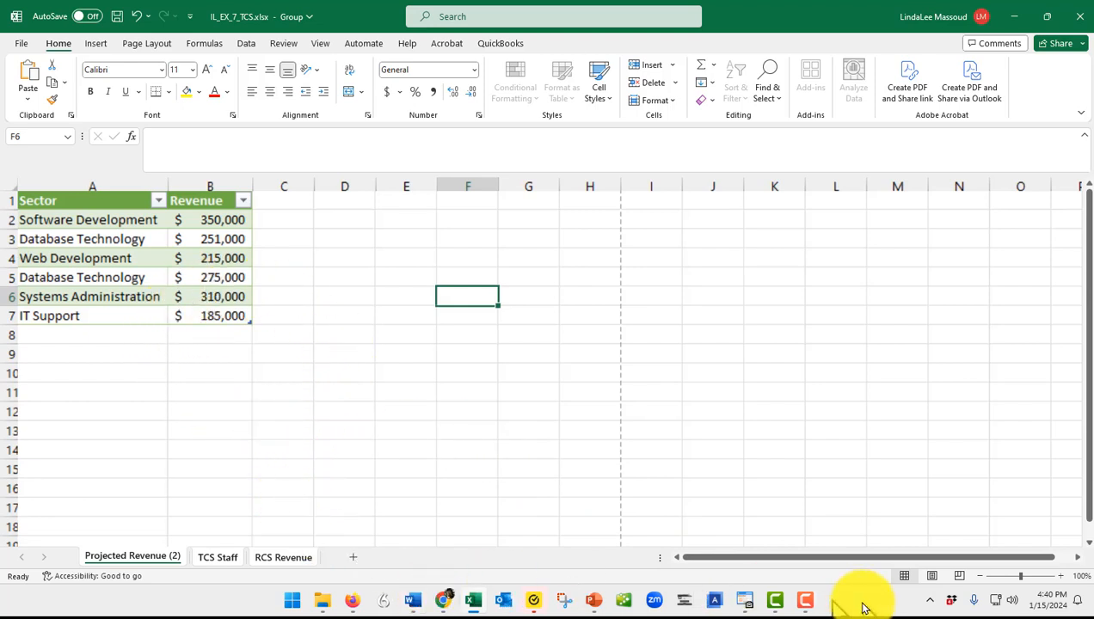
click(932, 576)
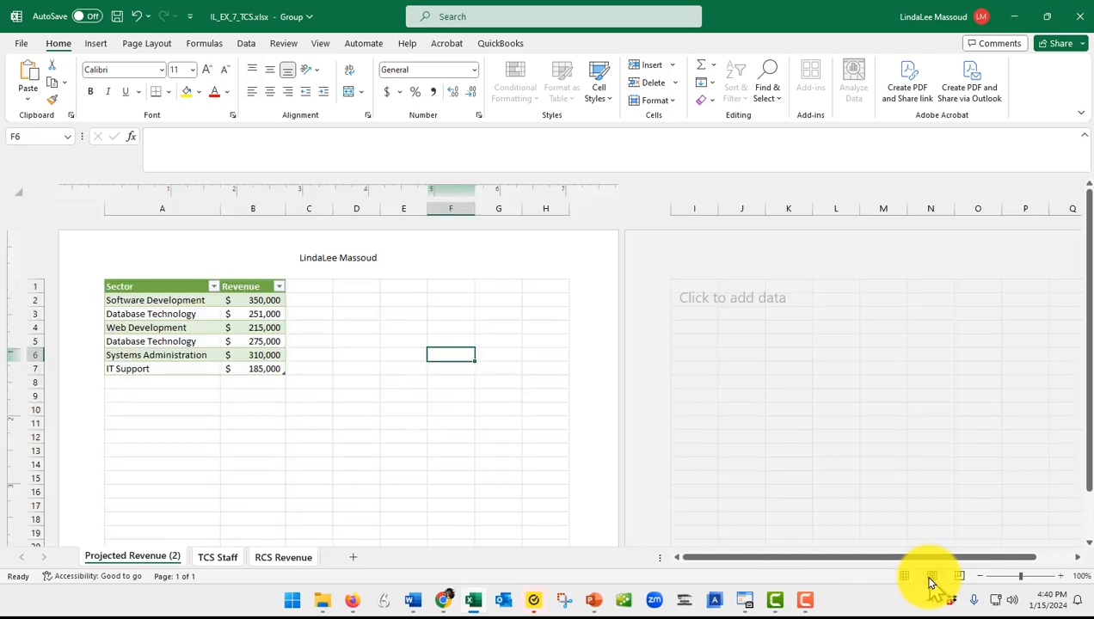
right_click(220, 560)
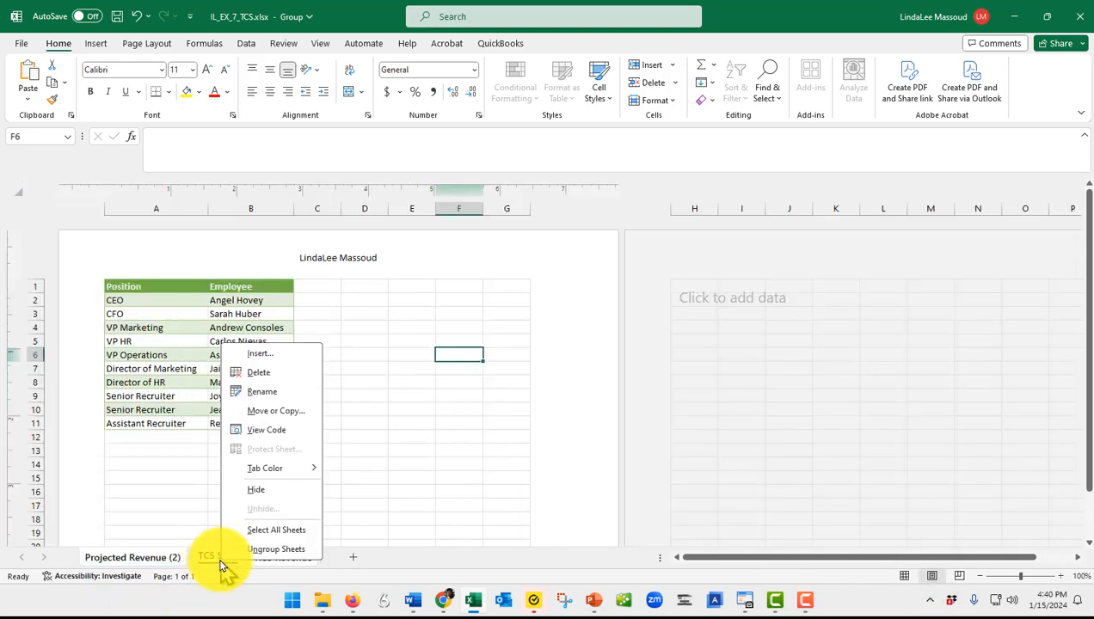
click(270, 550)
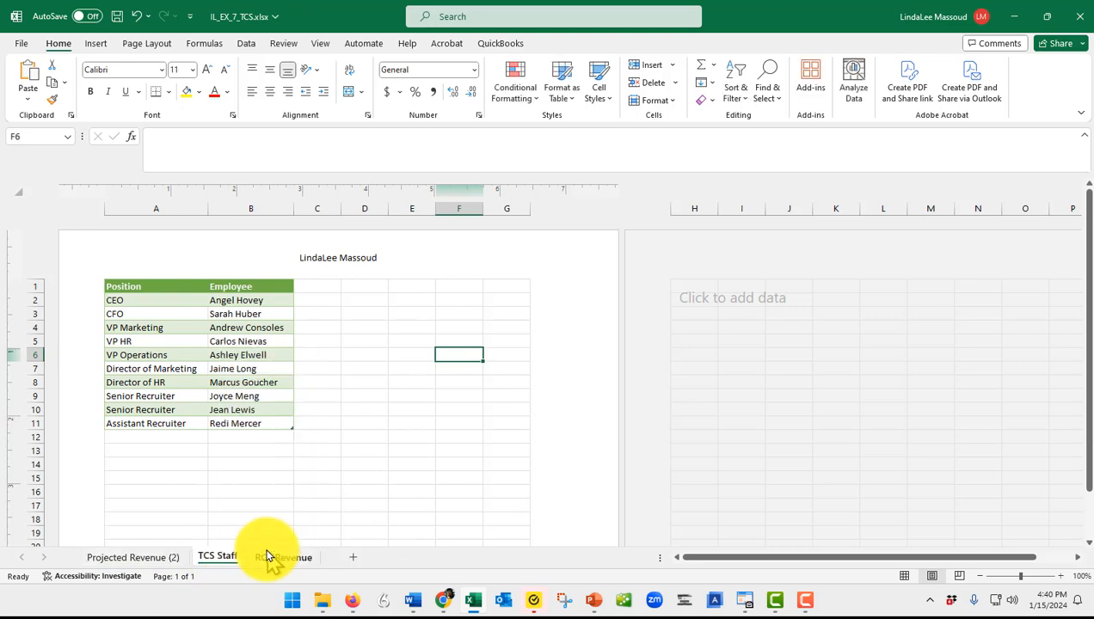
Check the page header on the Projected Revenue (2), TCS Staff and RCS Revenue sheets
click(142, 559)
click(221, 559)
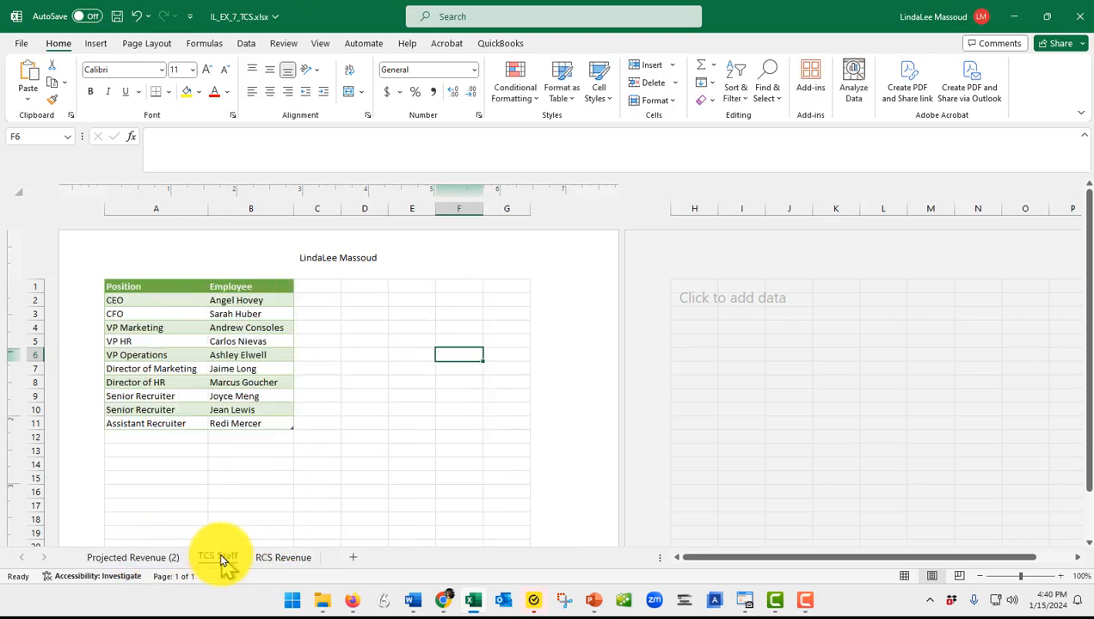
click(277, 560)
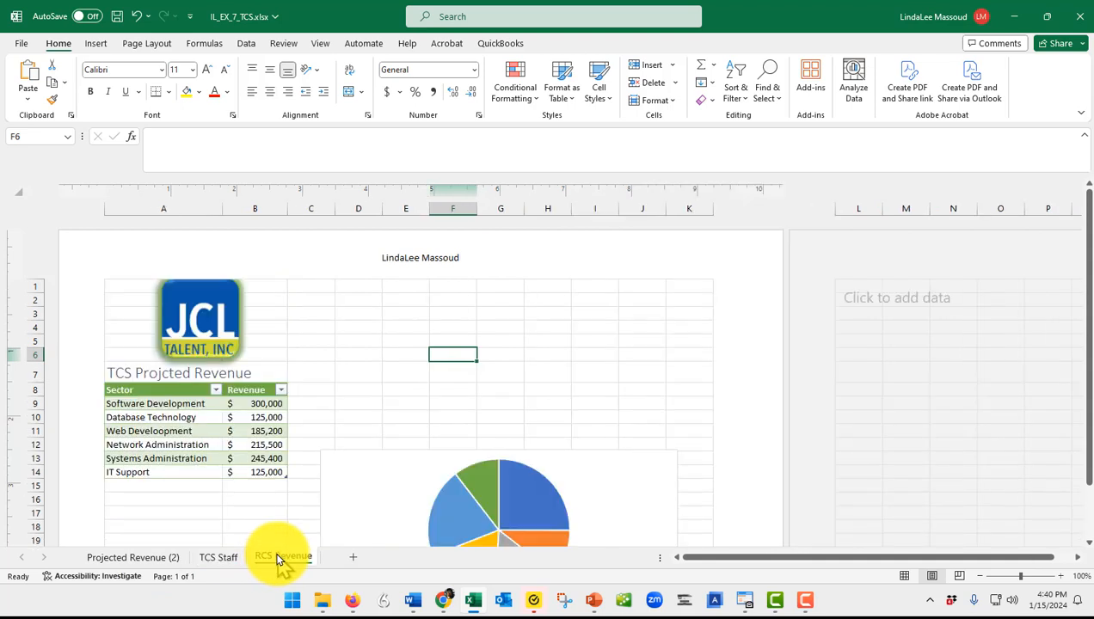